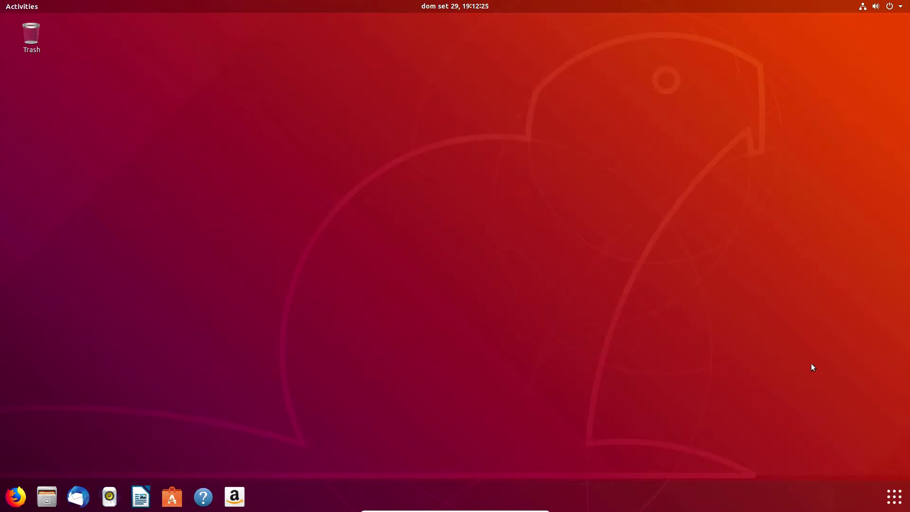
- Launch PCManFM from the app grid and browse to /usr/share
click(892, 494)
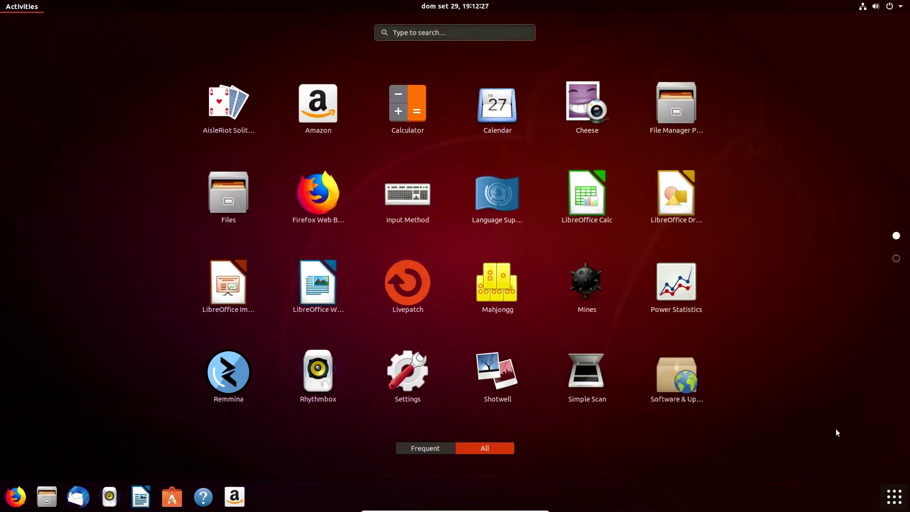
click(670, 104)
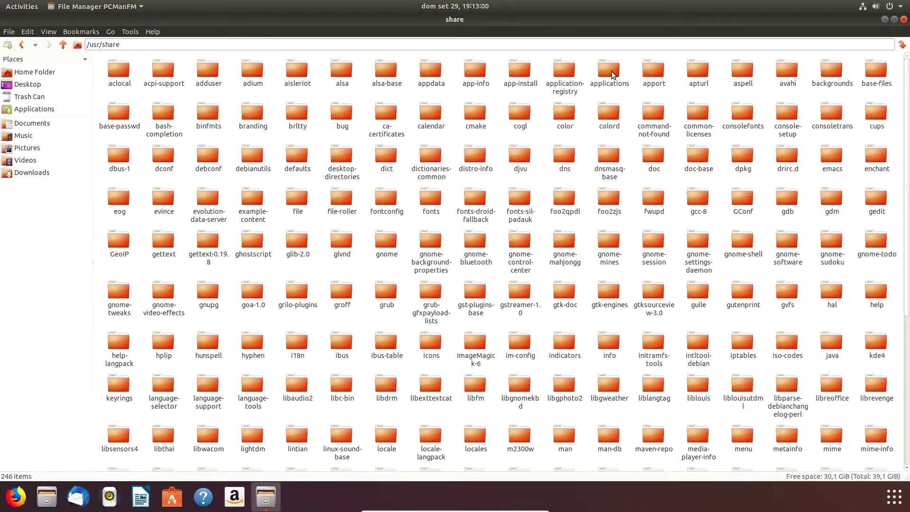
- Enter /usr/share/applications in PCManFM and start a Terminal from the app grid
double_click(610, 70)
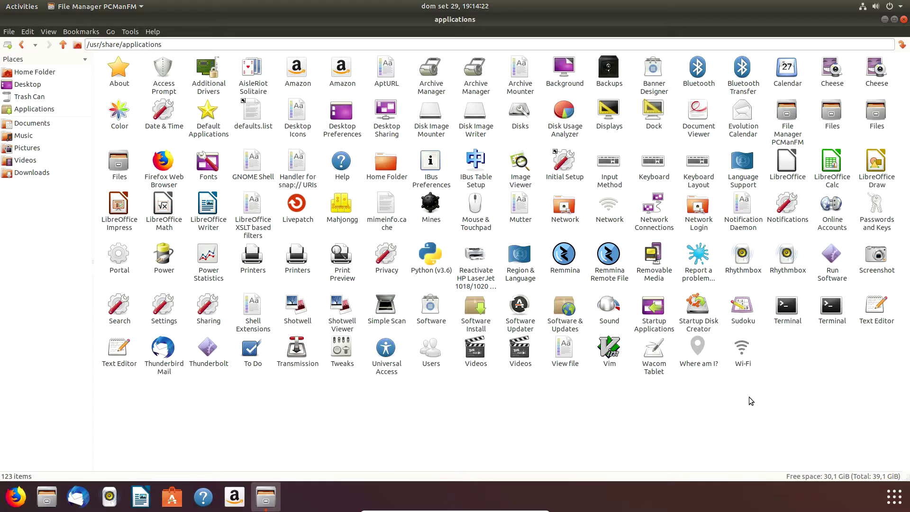
click(894, 497)
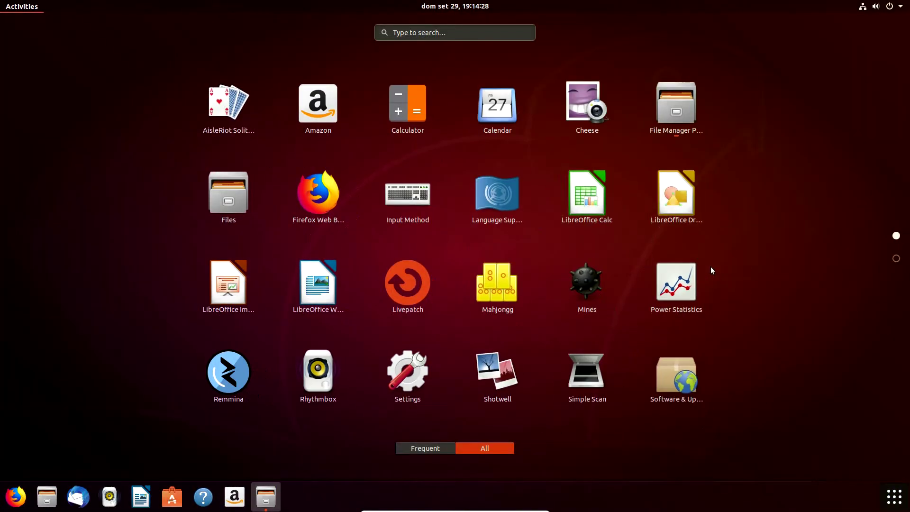
scroll(534, 308, down, 1)
scroll(533, 308, up, 1)
scroll(533, 308, down, 1)
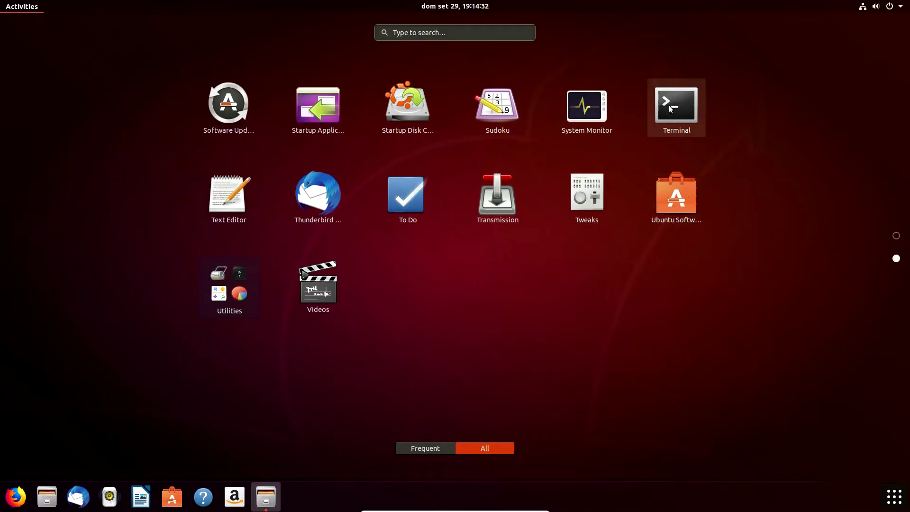
click(670, 105)
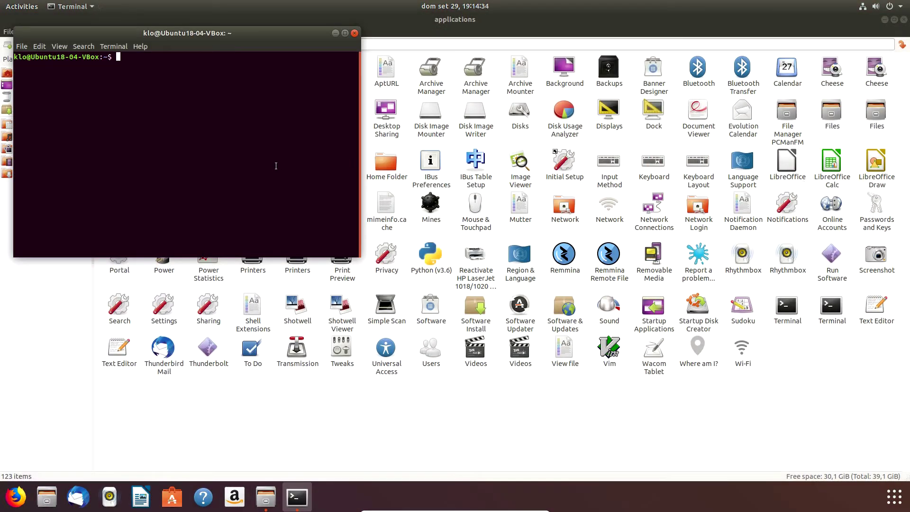
- Run 'sudo gedit' and authenticate to get a blank root gedit document
text(sudo gedit)
key(Return)
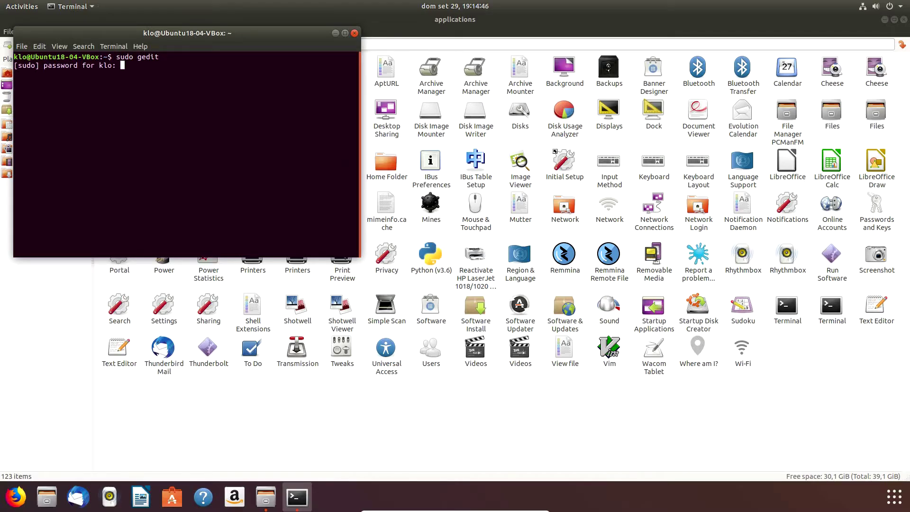
key(Return)
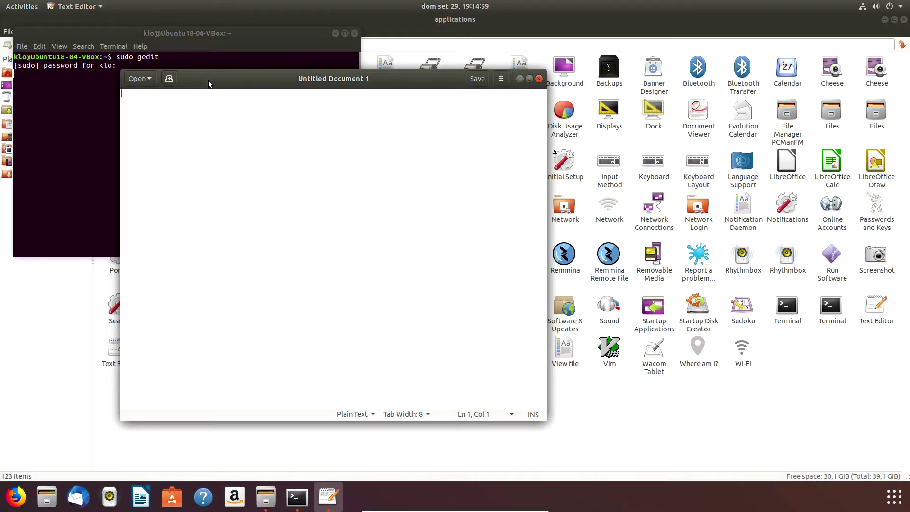
key(ctrl+o)
- In gedit's Open dialog, browse from Computer to /usr/share/applications
click(91, 214)
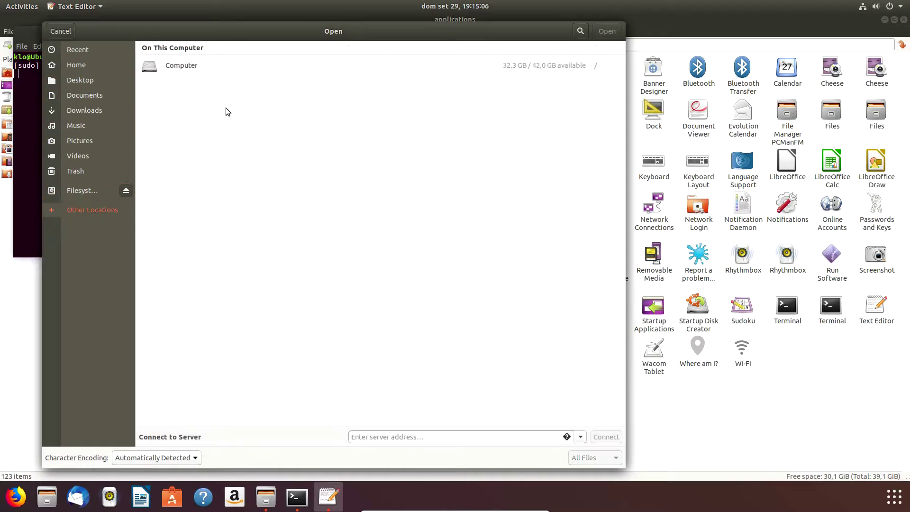
click(193, 70)
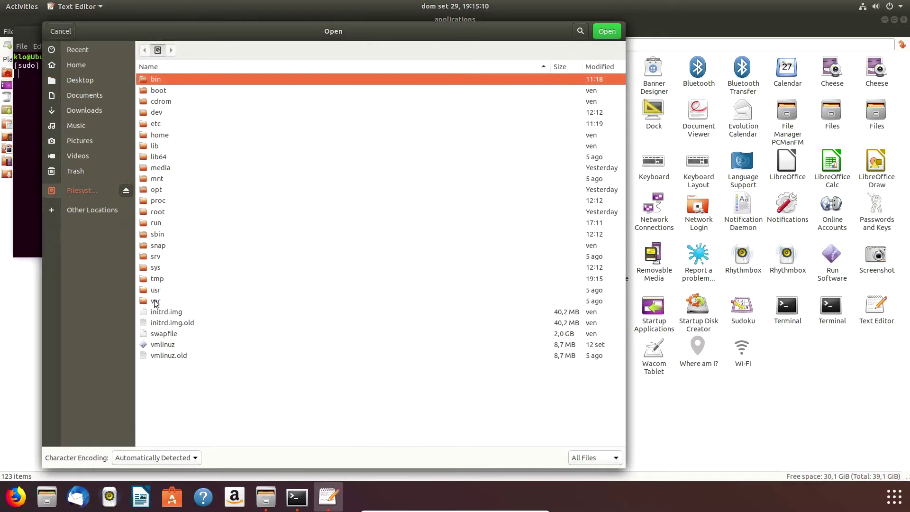
double_click(156, 290)
double_click(157, 146)
double_click(152, 198)
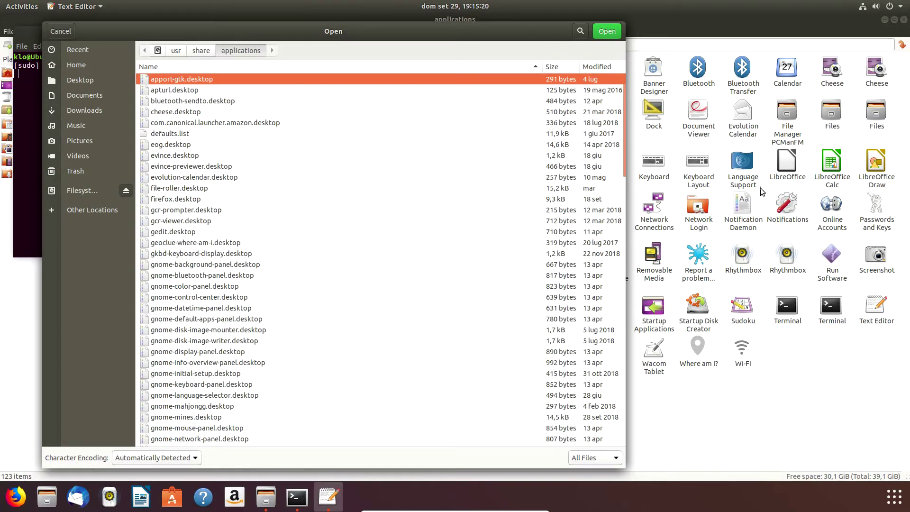
- Find and select pcmanfm.desktop in the /usr/share/applications file list
scroll(217, 205, down, 1)
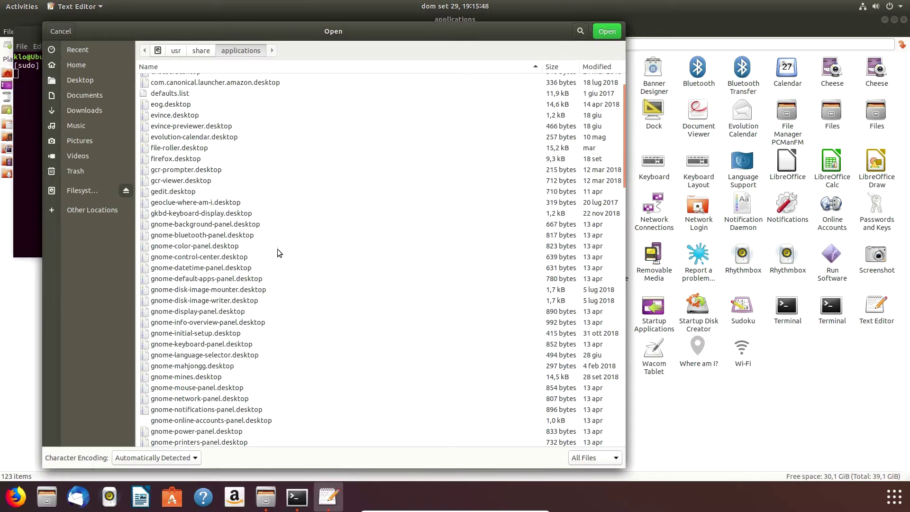
scroll(220, 360, down, 10)
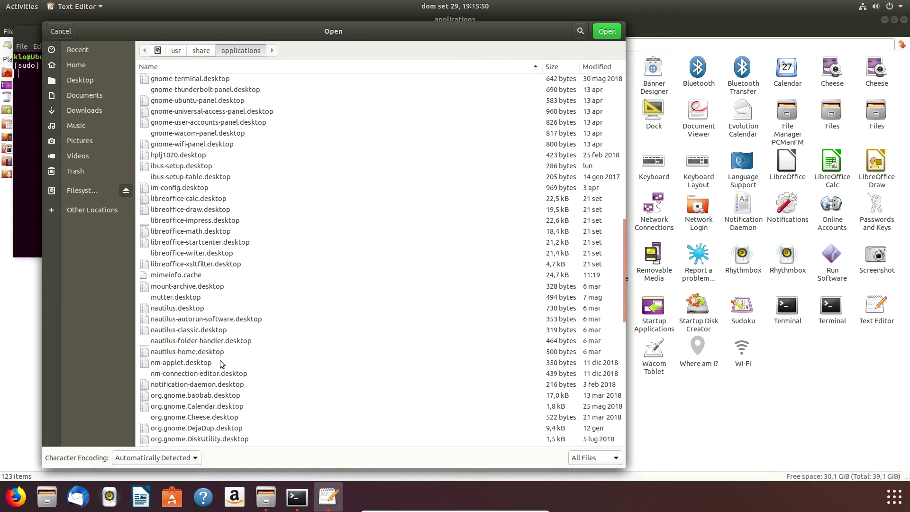
scroll(220, 360, up, 10)
click(215, 80)
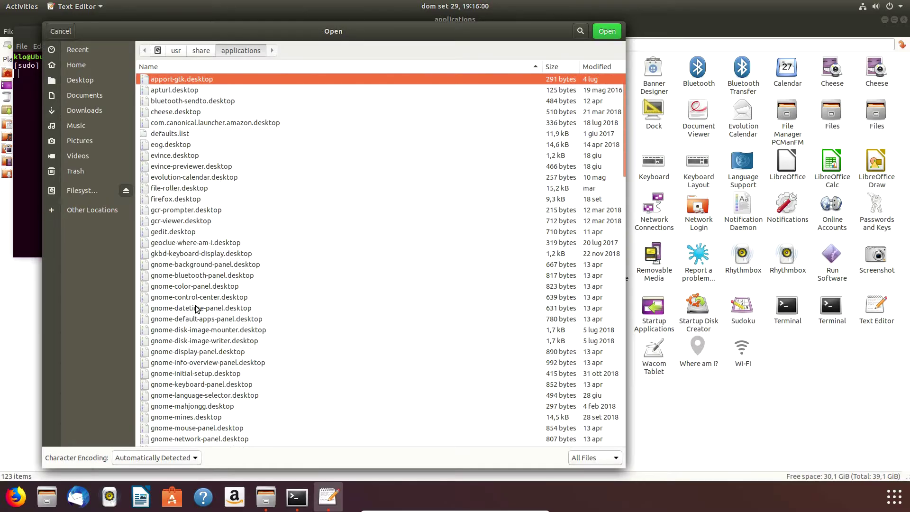
scroll(190, 327, down, 20)
scroll(180, 199, up, 4)
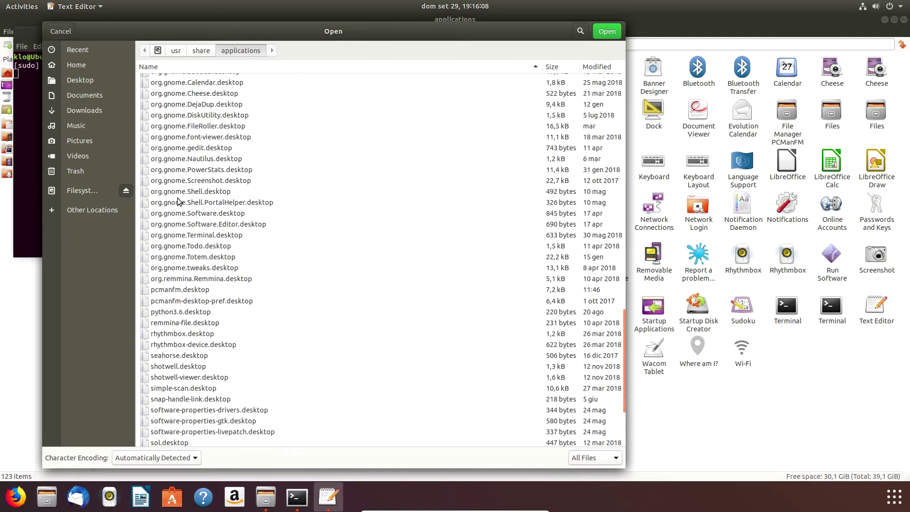
click(181, 290)
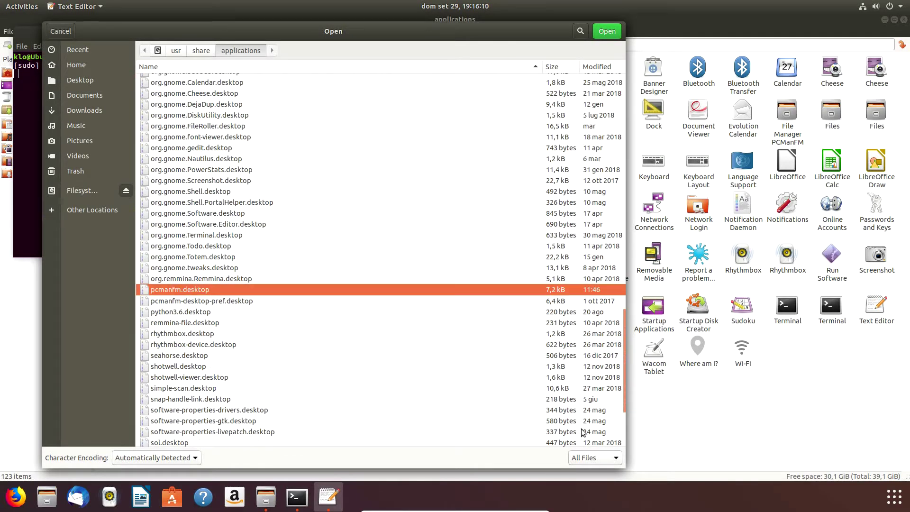
click(608, 32)
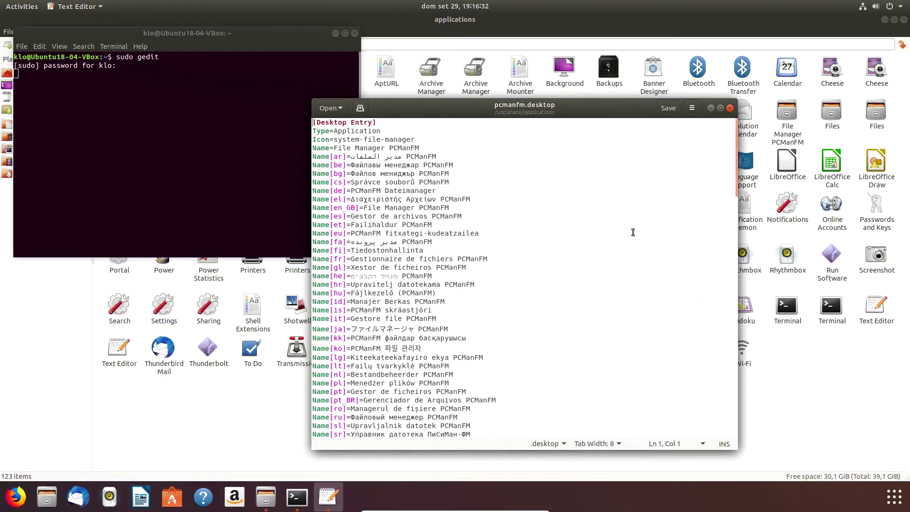
- Use the Firefox dock icon's menu to start a new private window
right_click(16, 497)
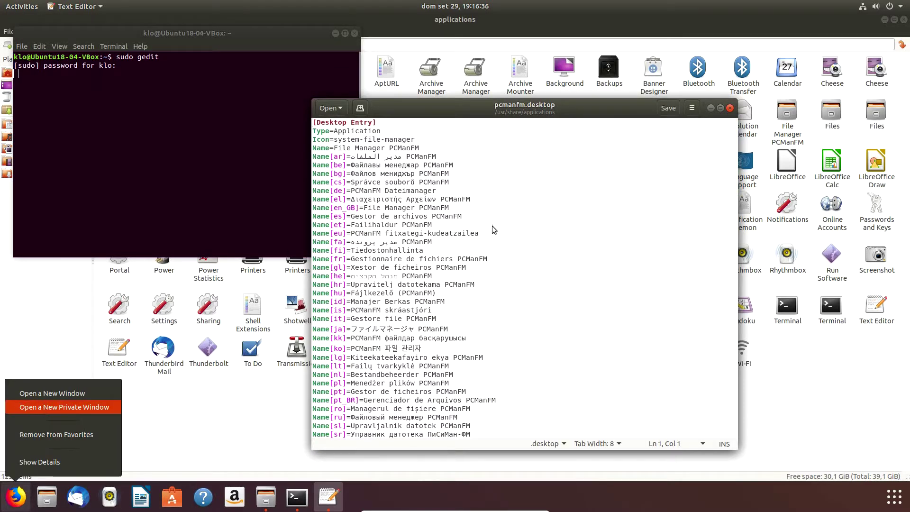
click(64, 407)
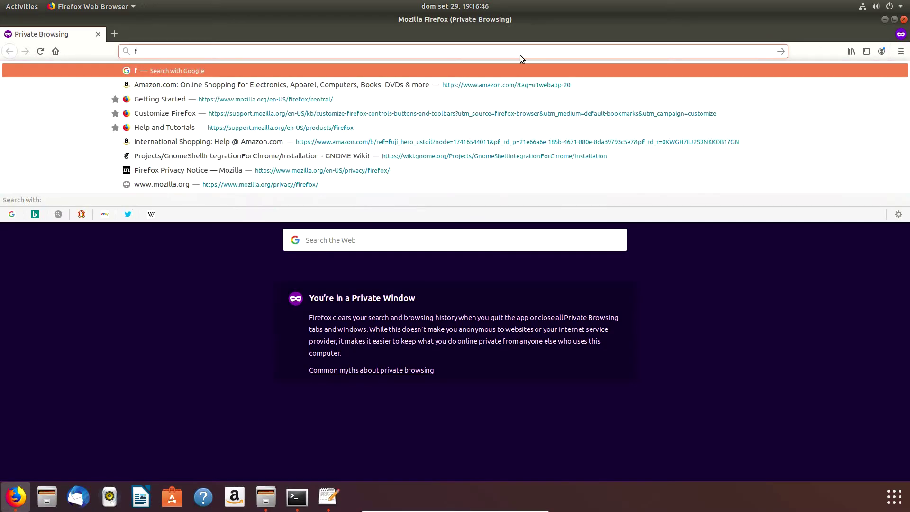
- Load freeicons.io in the private Firefox window
text(reeicons)
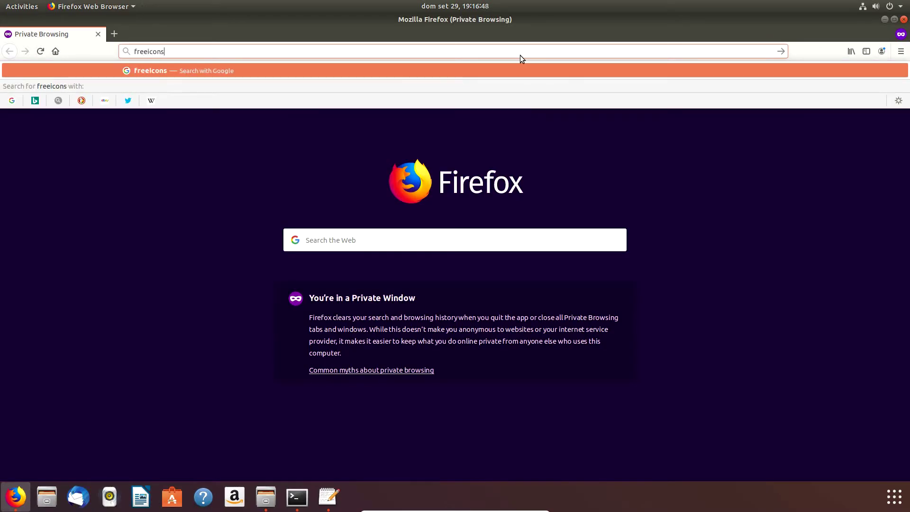
text(.io)
key(Return)
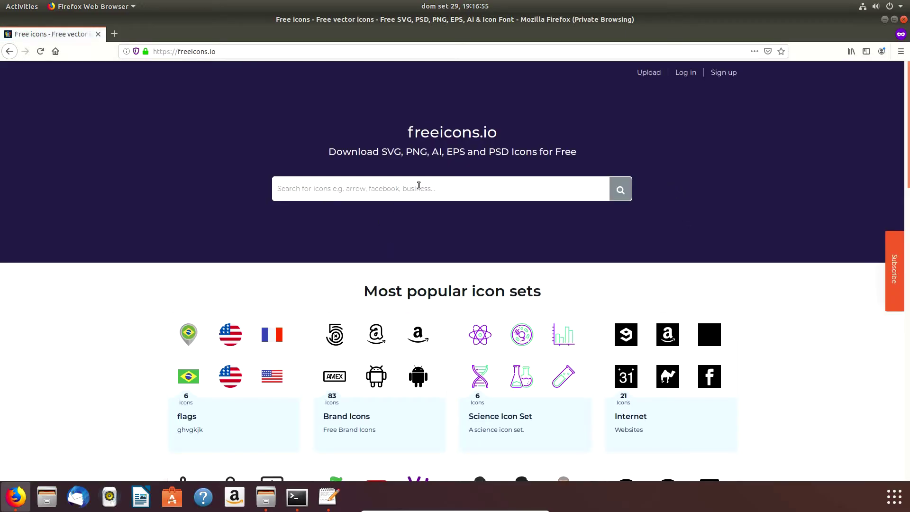
- Search freeicons.io for 'folder' and scroll down through the results
click(419, 185)
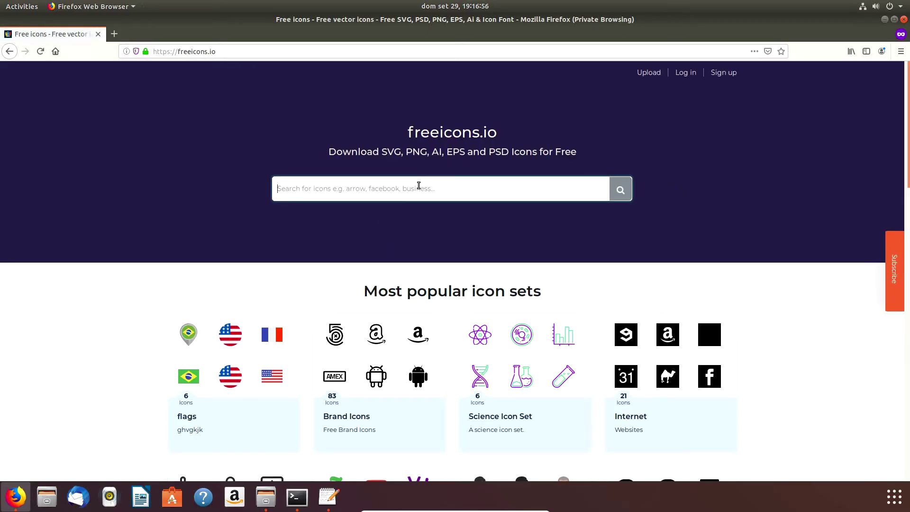
text(folder)
key(Return)
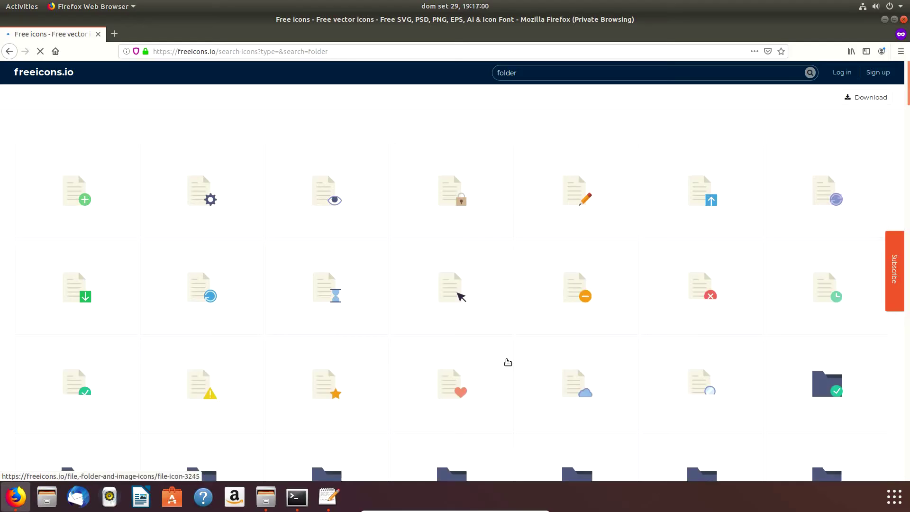
scroll(521, 353, down, 3)
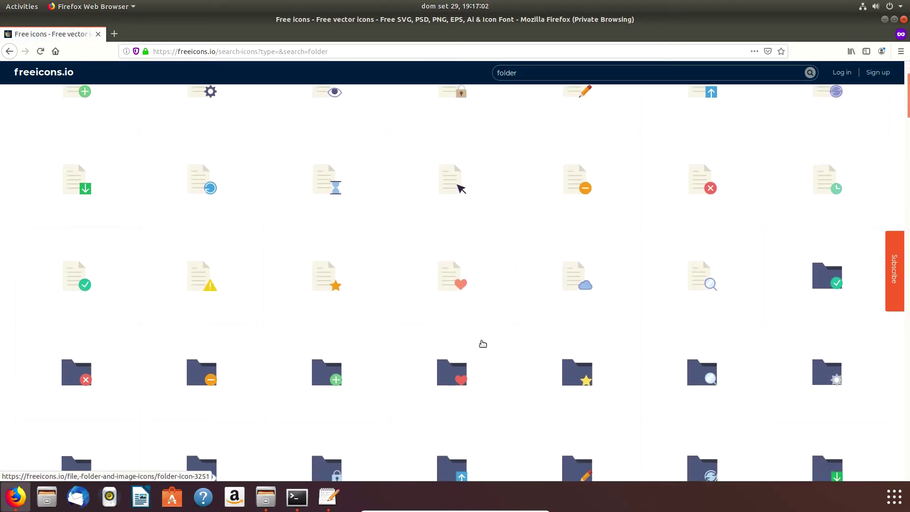
scroll(483, 342, down, 2)
scroll(405, 342, down, 3)
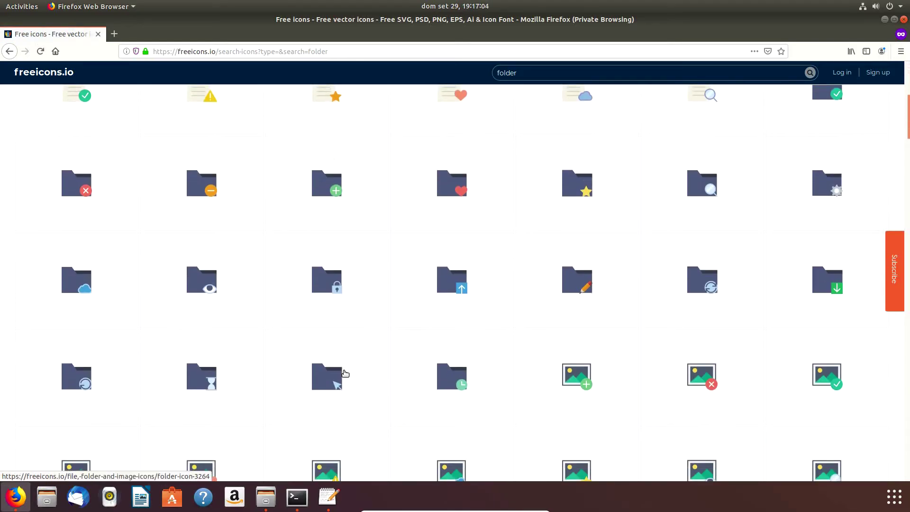
scroll(344, 374, down, 2)
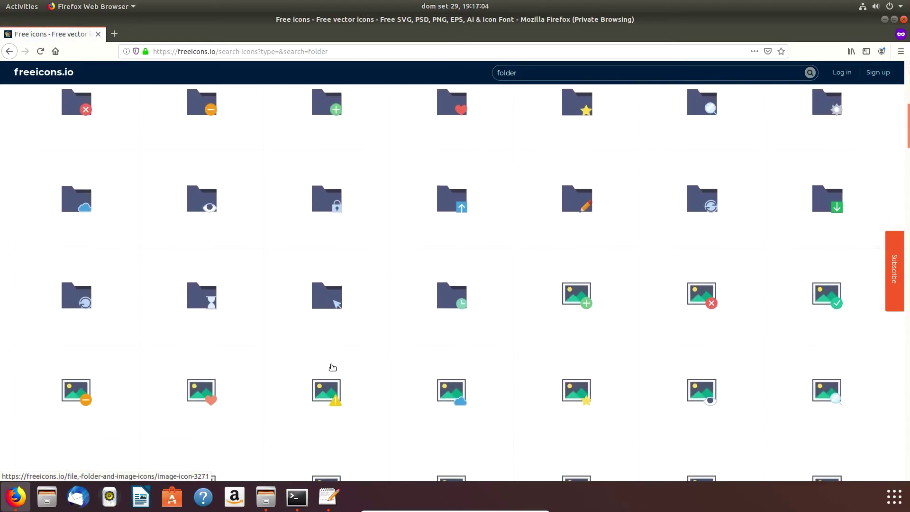
click(328, 303)
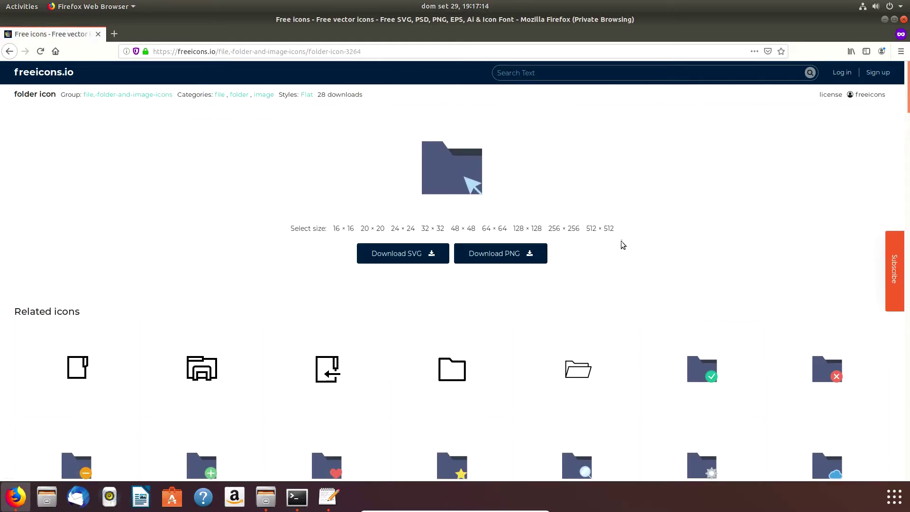
- Download the folder-with-cursor icon as a 128 × 128 PNG, choosing Save File
click(494, 228)
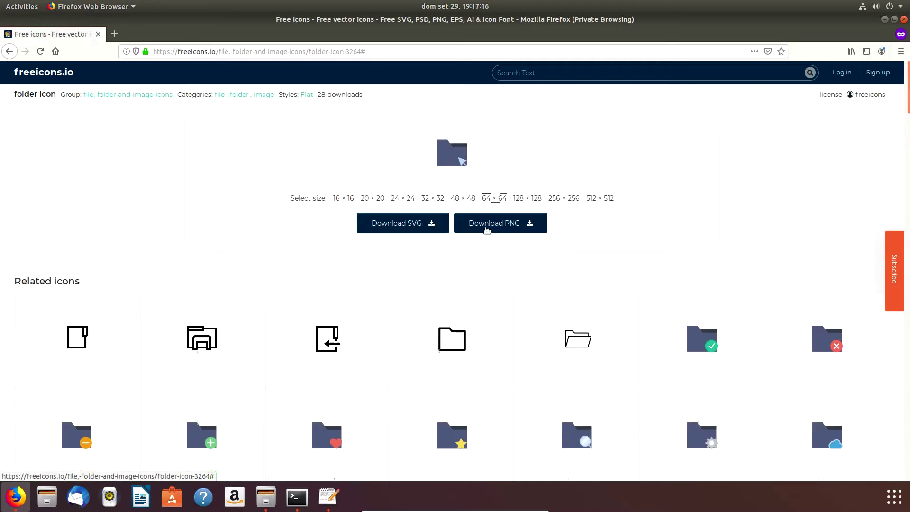
click(528, 197)
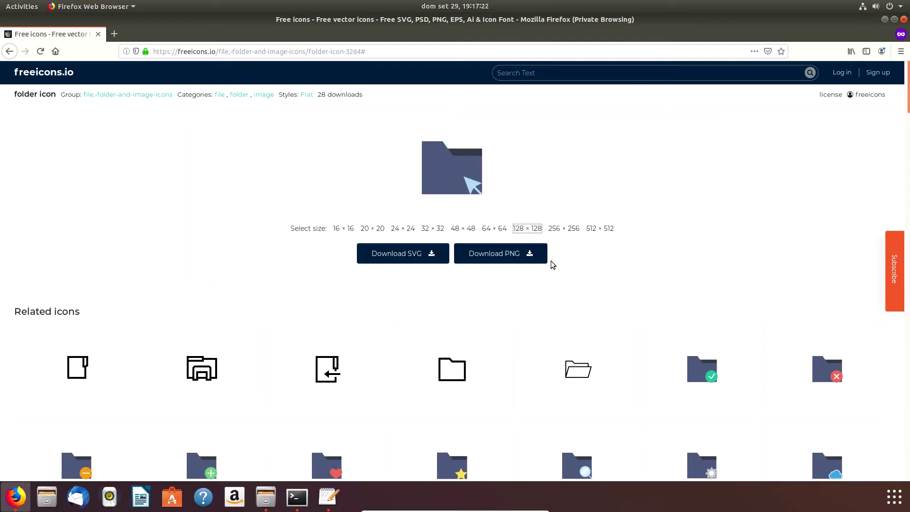
click(491, 257)
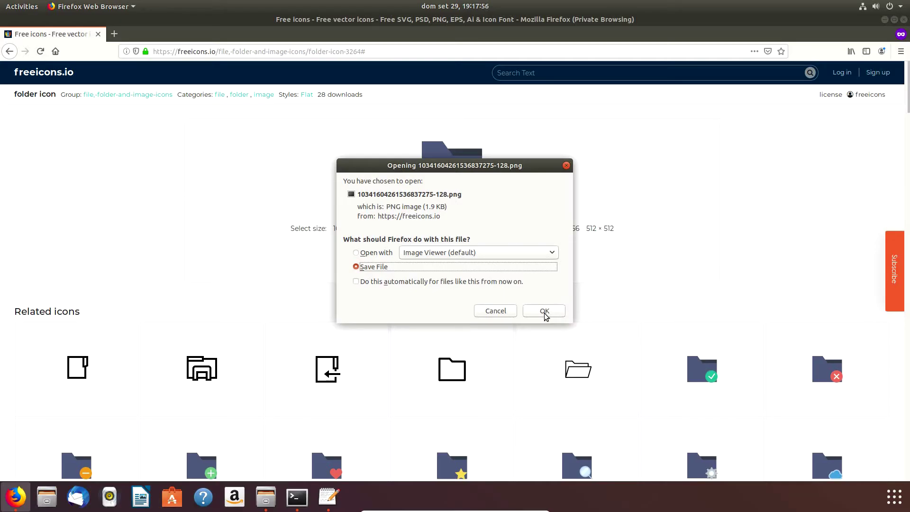
- Save the downloaded icon to Downloads as NewFMicon.png
click(544, 311)
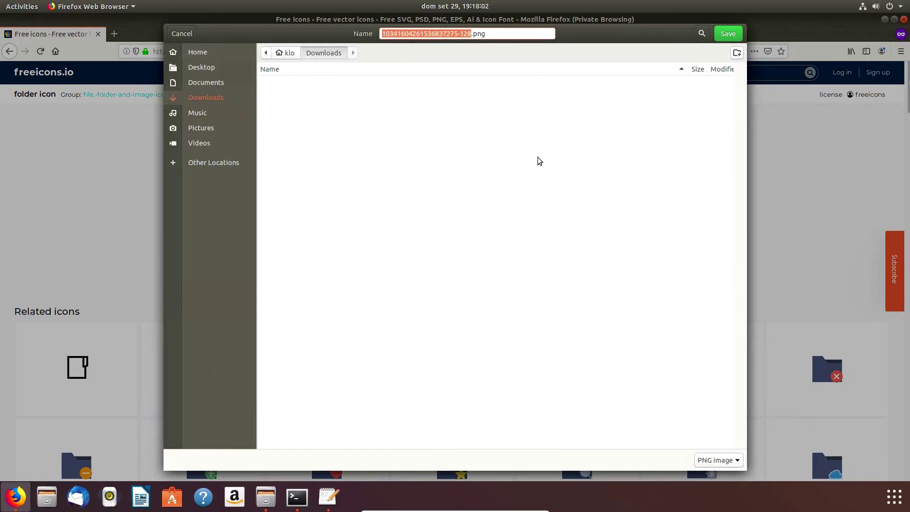
text(New)
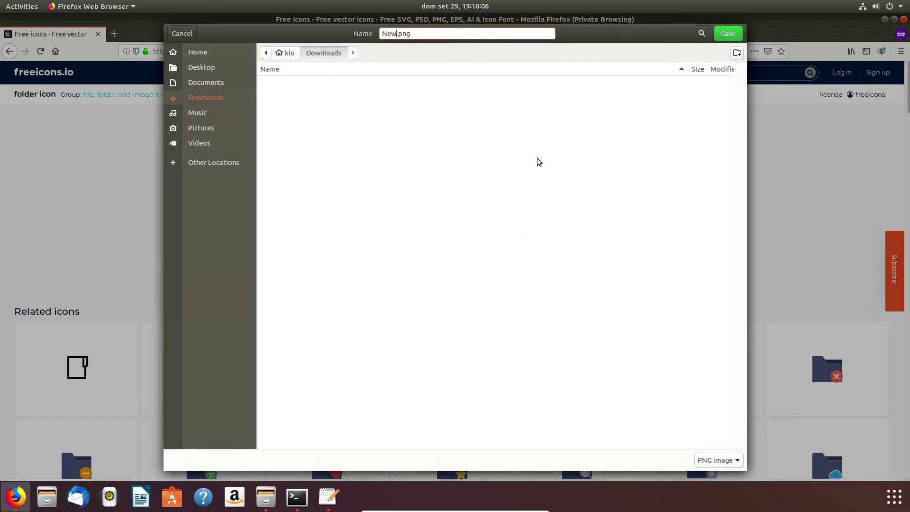
text(FMicon)
key(Return)
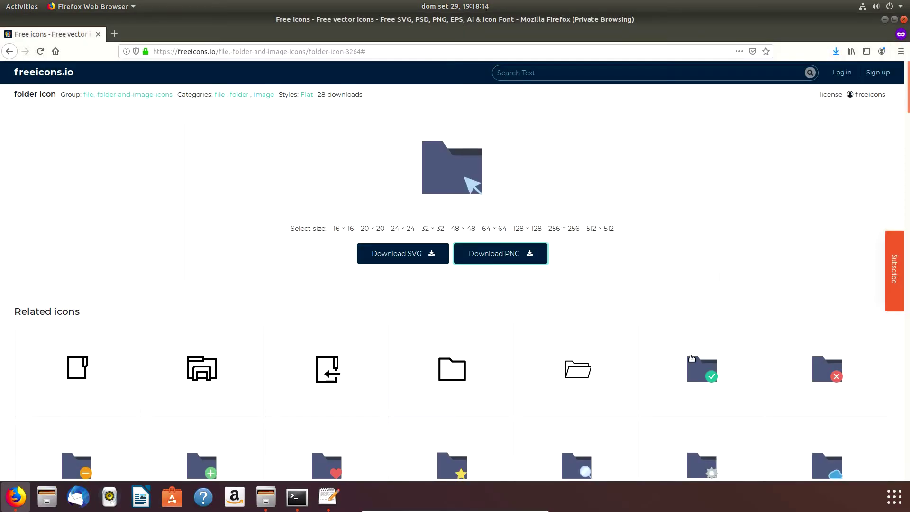
click(266, 497)
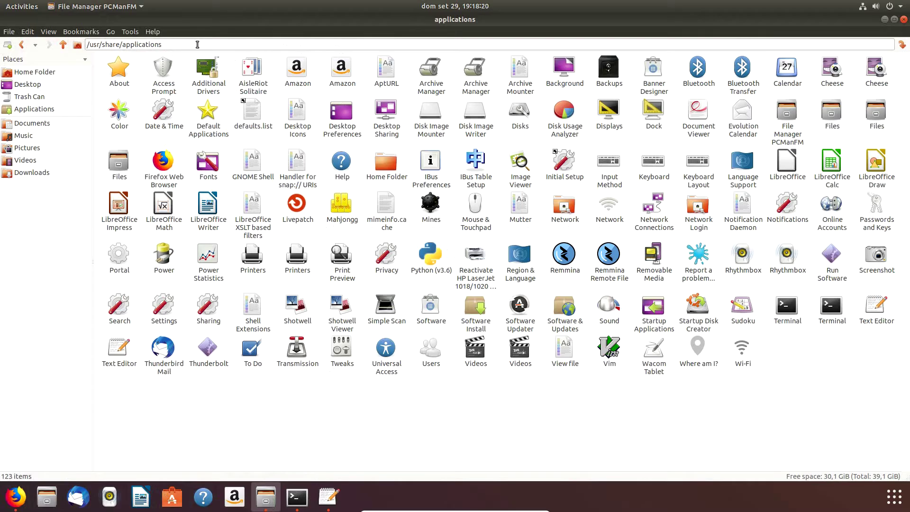
- Open a new PCManFM tab on the Home Folder to reach ~/.local/share
key(ctrl+t)
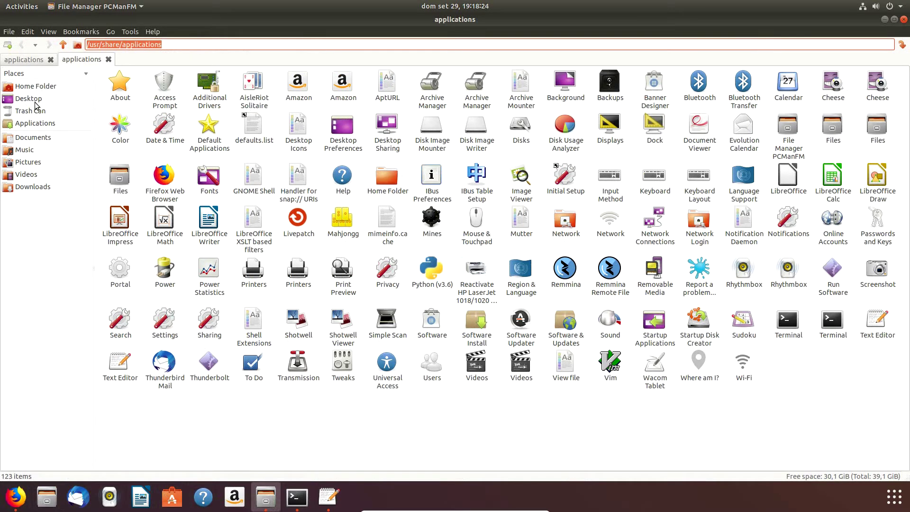
click(38, 87)
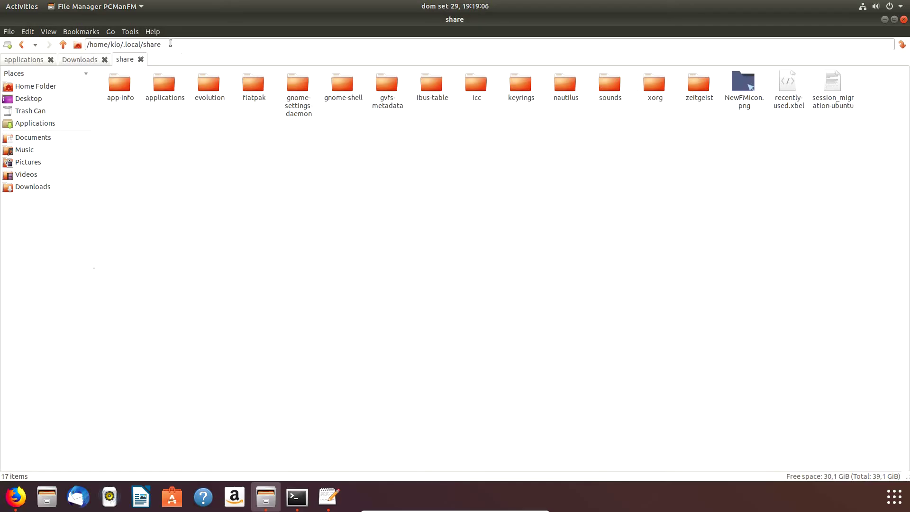
- Copy the ~/.local/share folder path and the NewFMicon.png file name from PCManFM
triple_click(105, 42)
right_click(135, 46)
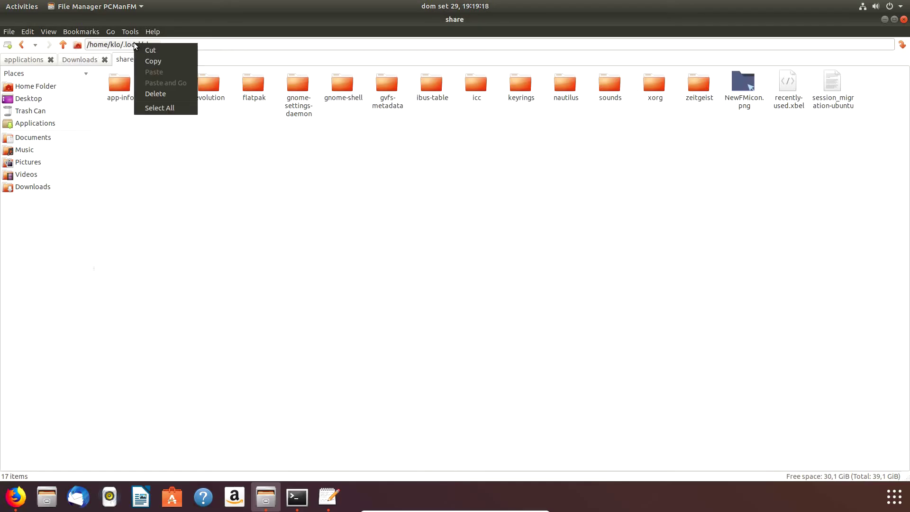
key(Return)
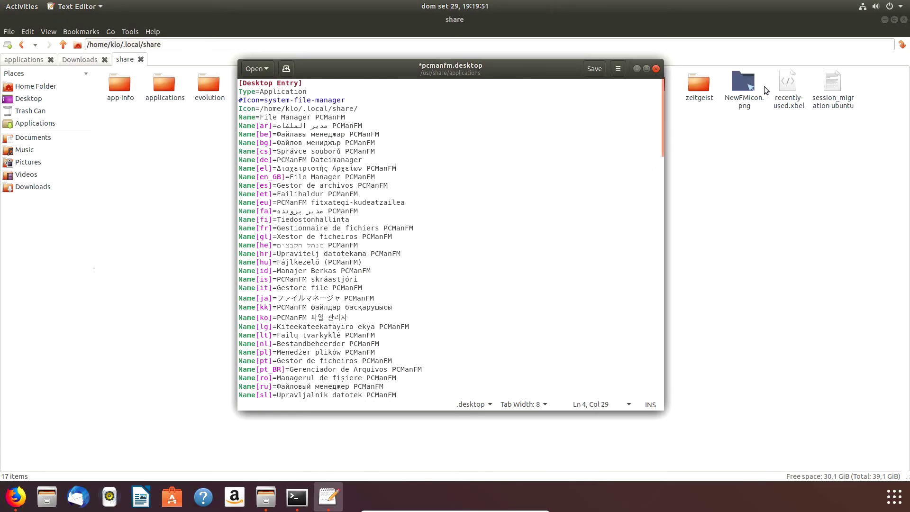
click(743, 84)
key(F2)
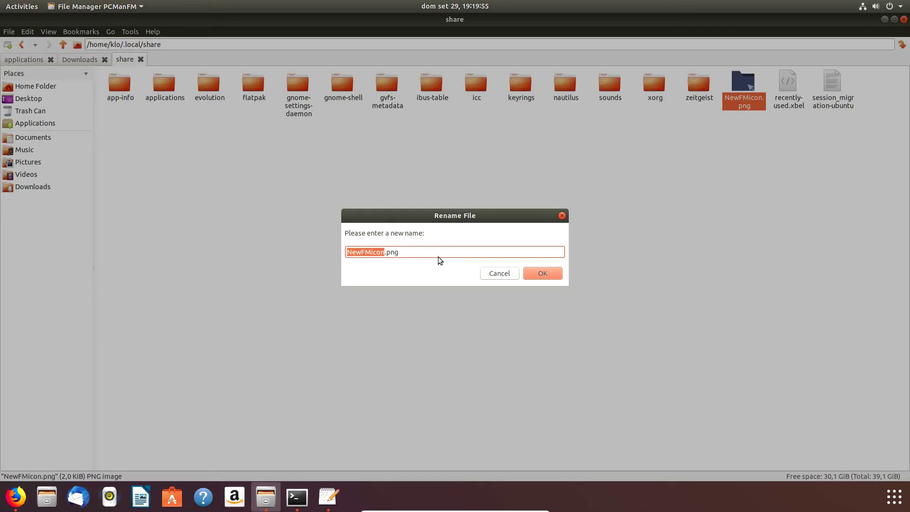
triple_click(437, 257)
click(553, 275)
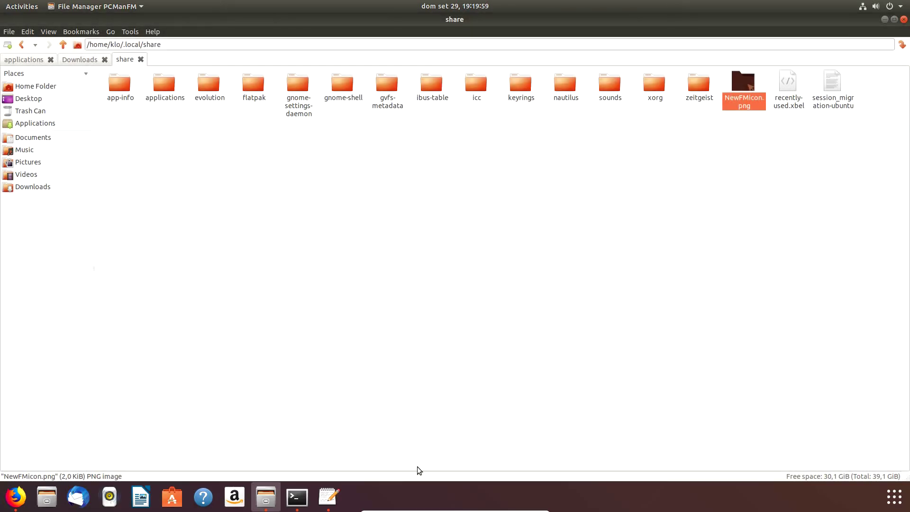
- Set the pcmanfm.desktop Icon line to ~/.local/share/NewFMicon.png and save
click(328, 497)
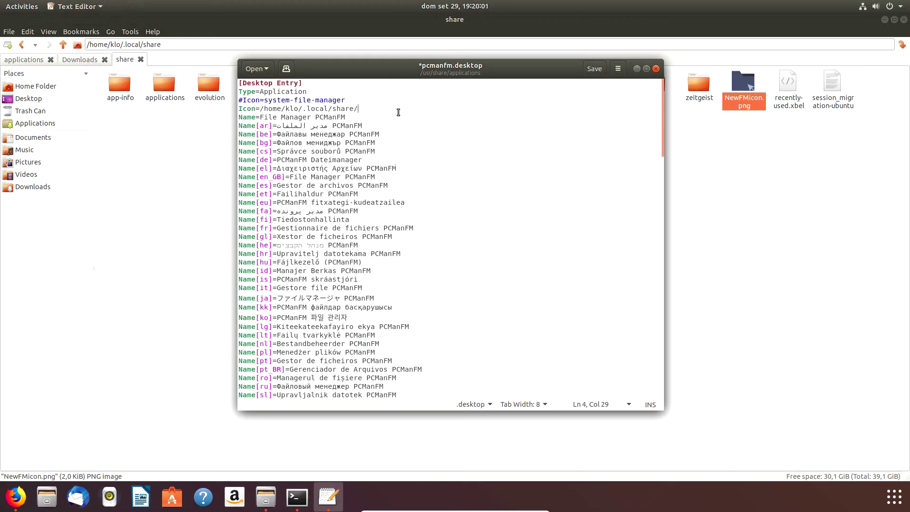
key(ctrl+v)
click(595, 70)
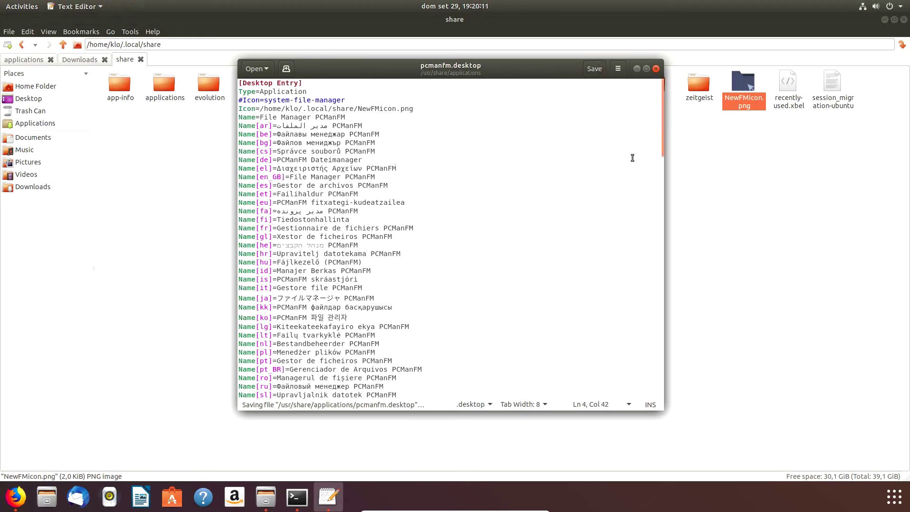
click(656, 69)
click(904, 19)
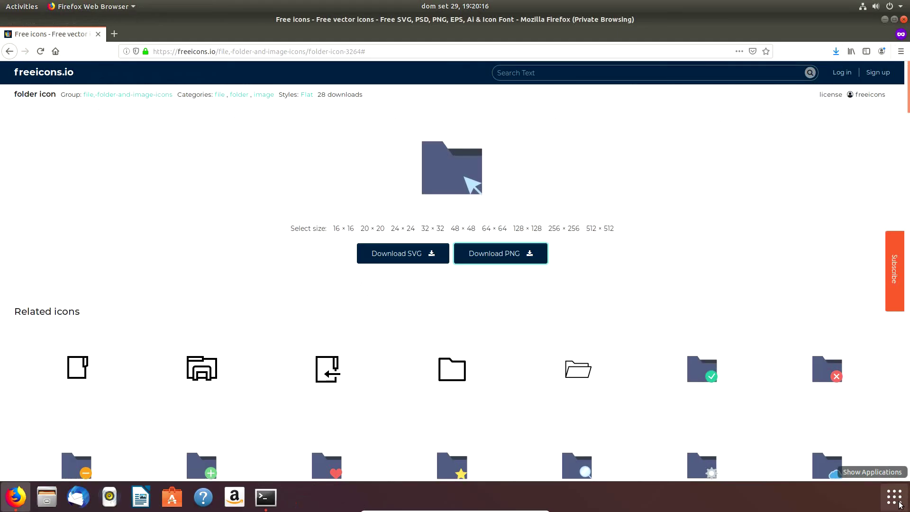
- Close gedit and PCManFM, then view the app grid showing PCManFM's new folder-and-cursor icon
click(900, 505)
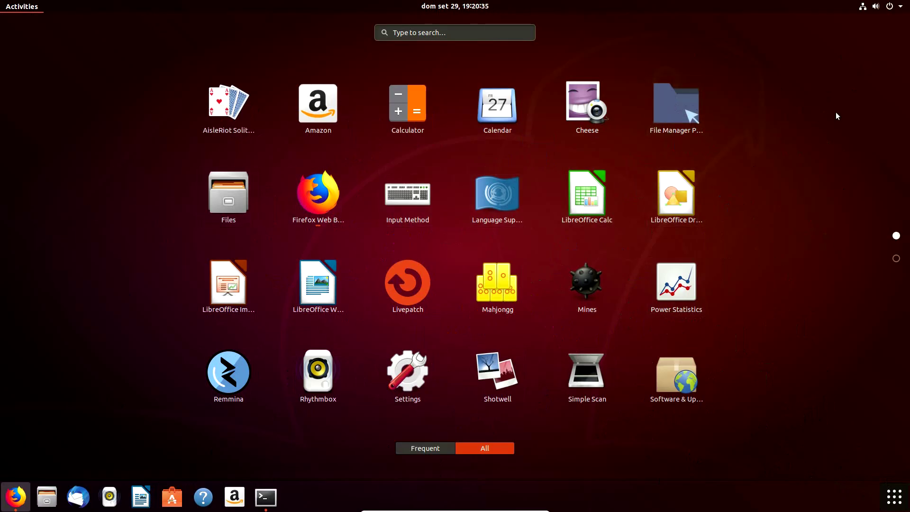
click(738, 239)
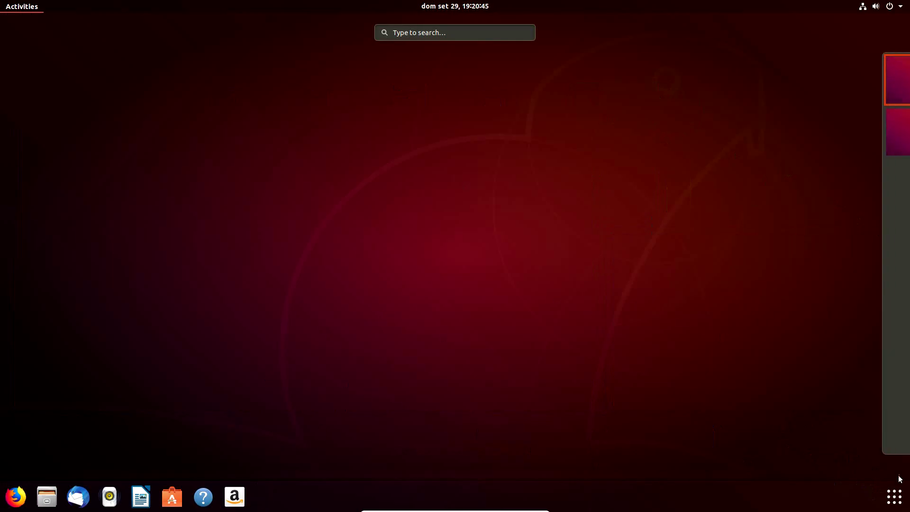
click(894, 496)
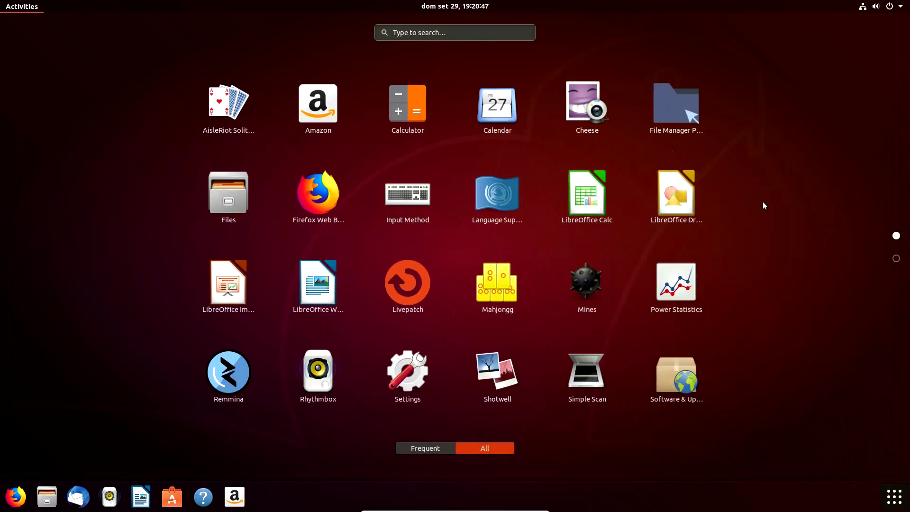
- Launch File Manager PCManFM from the application grid
click(672, 107)
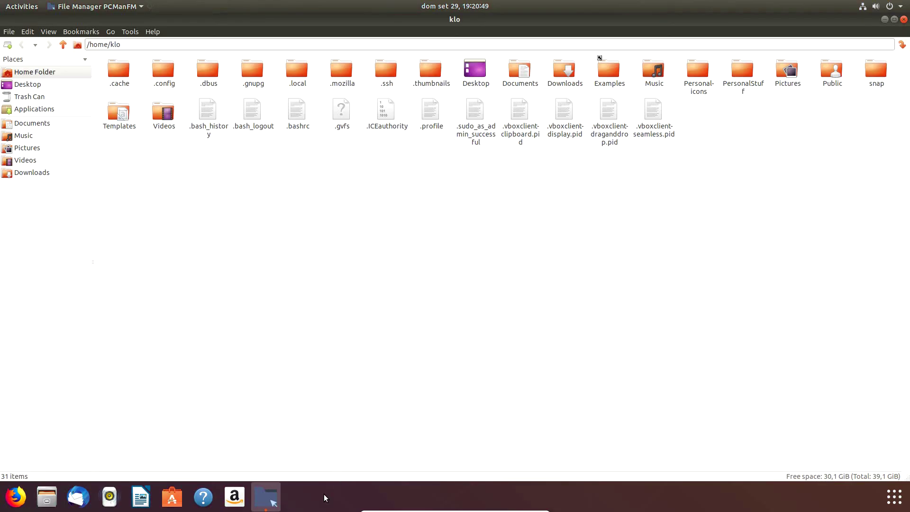